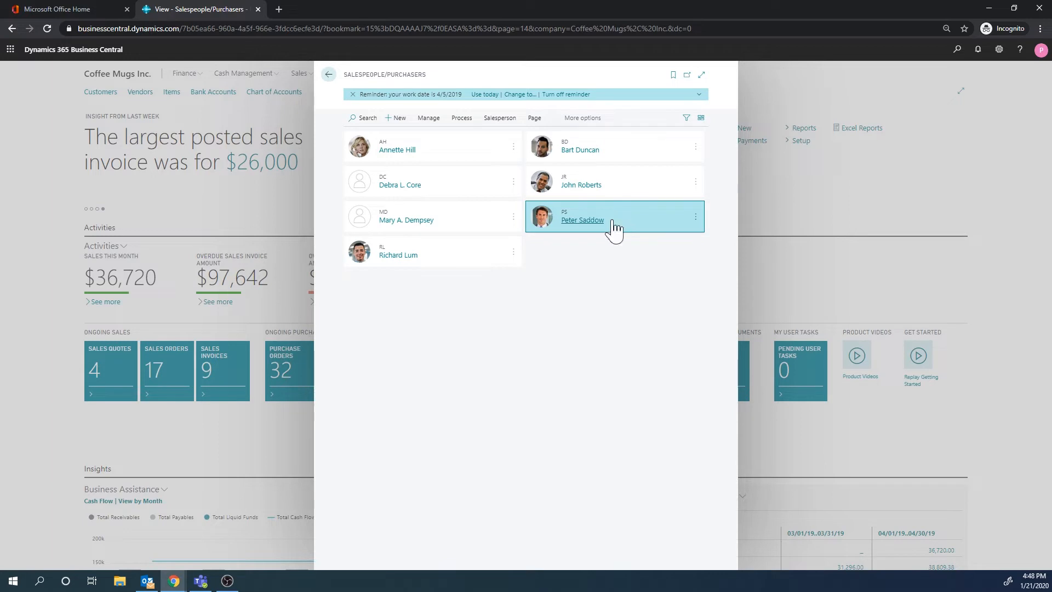
Open the salesperson card with code PS and display that salesperson's task list
click(582, 228)
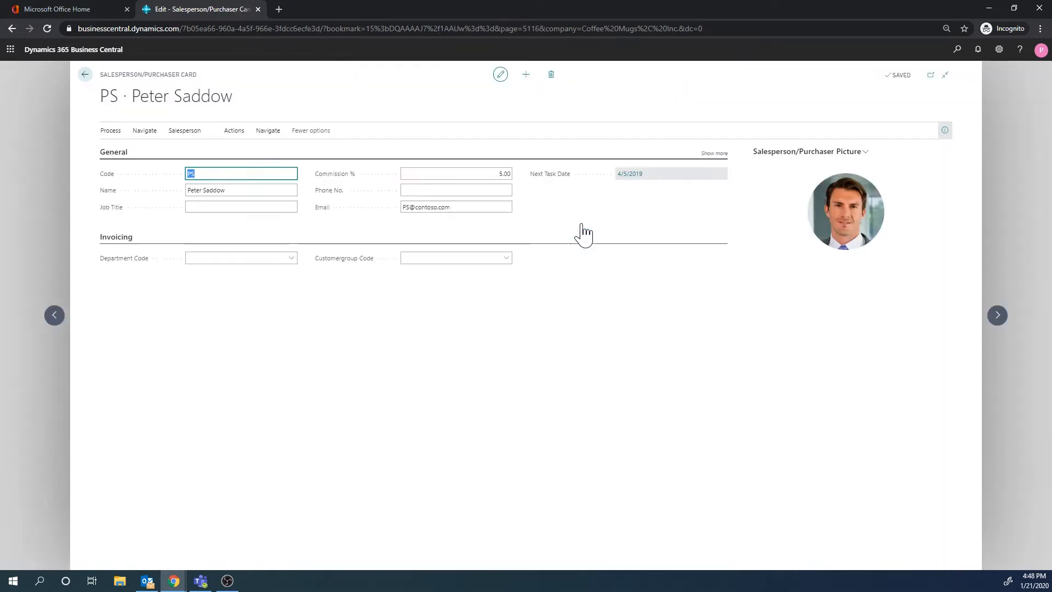
click(268, 146)
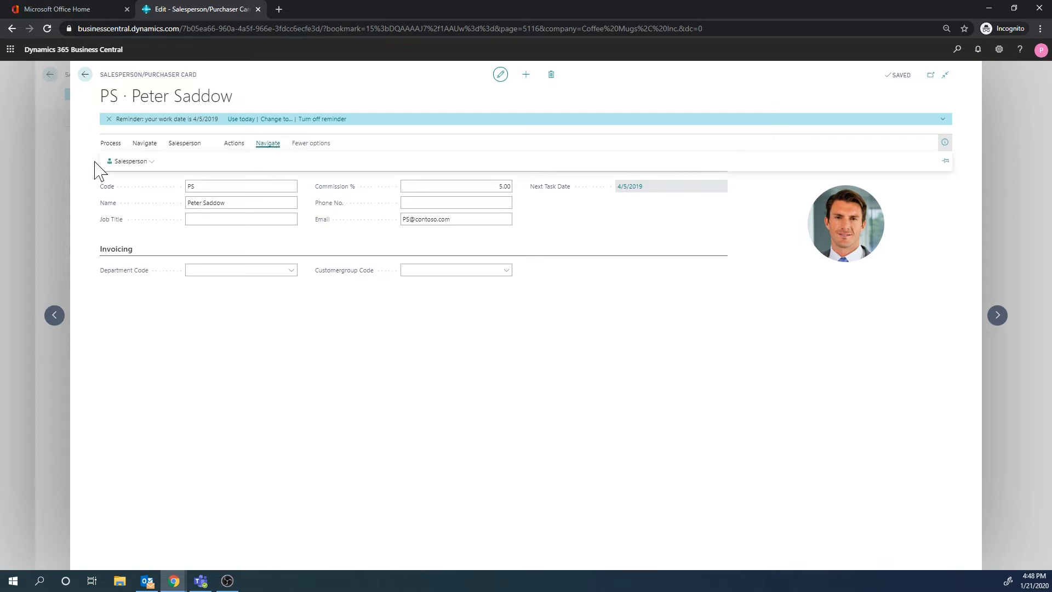
click(130, 162)
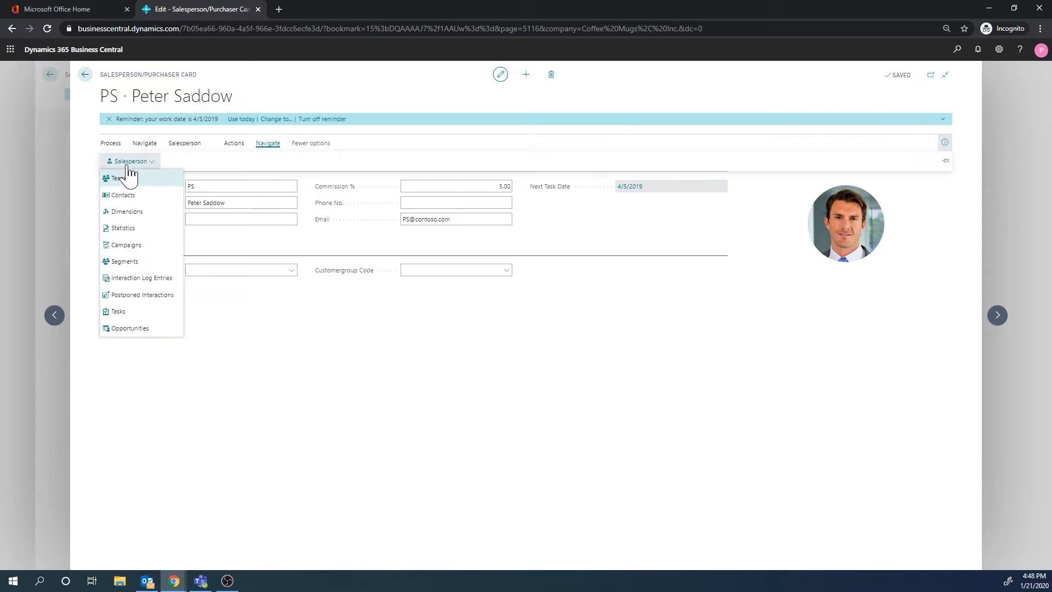
click(131, 310)
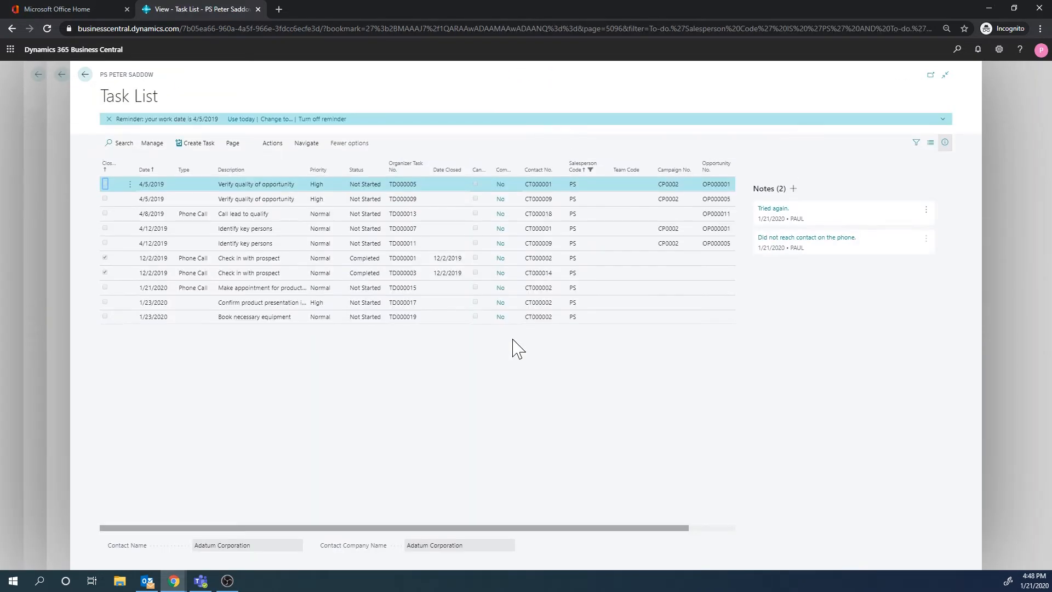
click(644, 276)
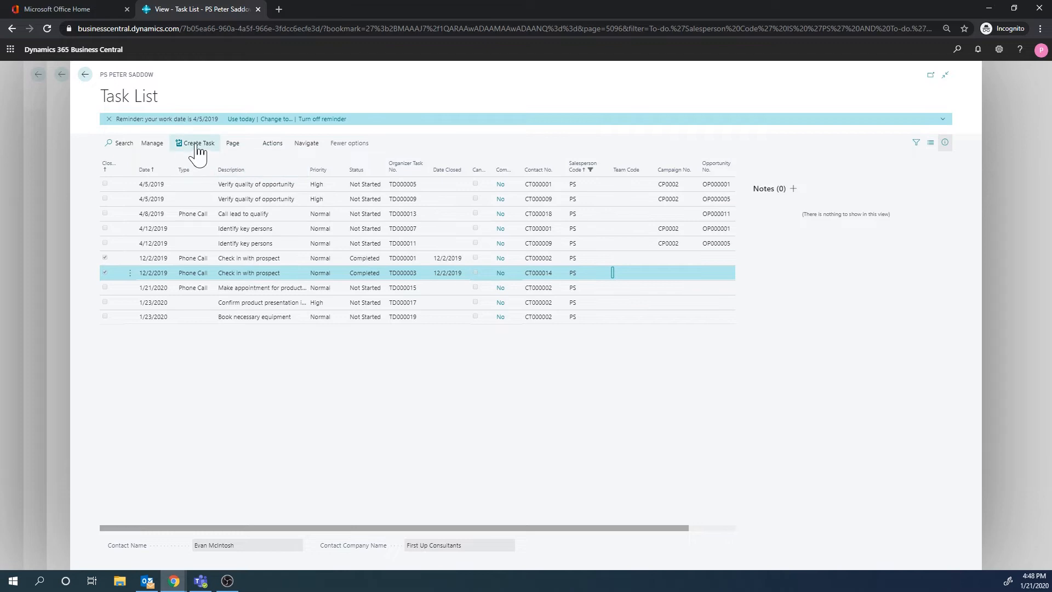
Start assigning an activity to the salesperson and set its activity code to QUALIFY
click(270, 145)
click(126, 162)
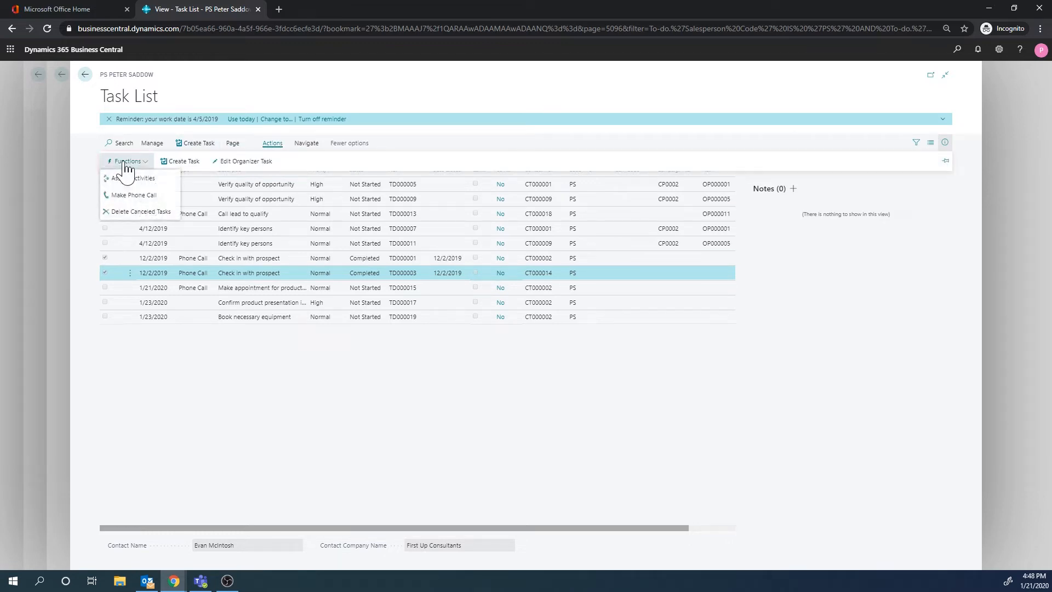
click(162, 182)
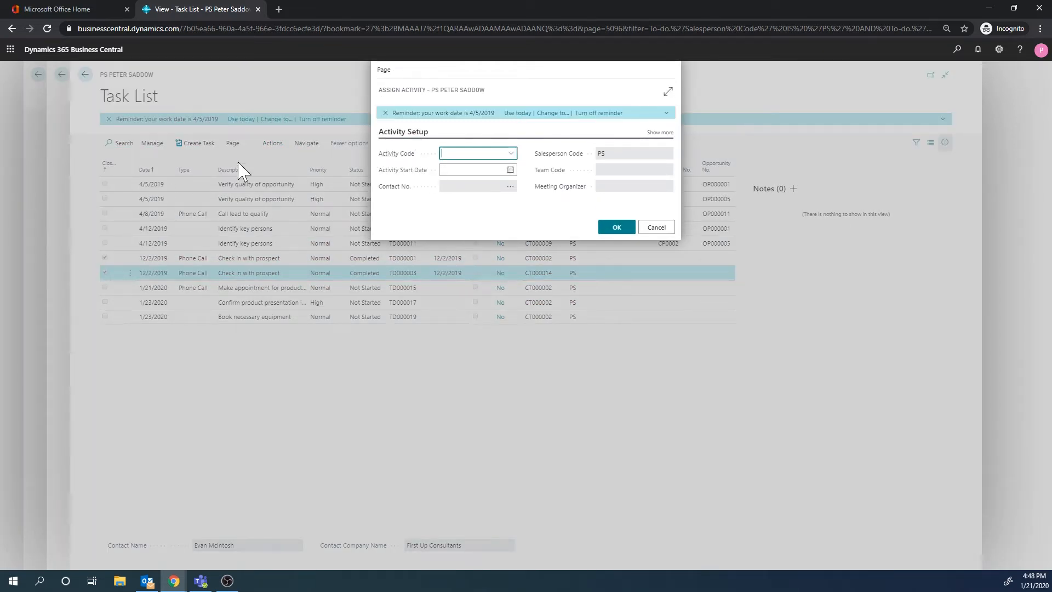
click(510, 153)
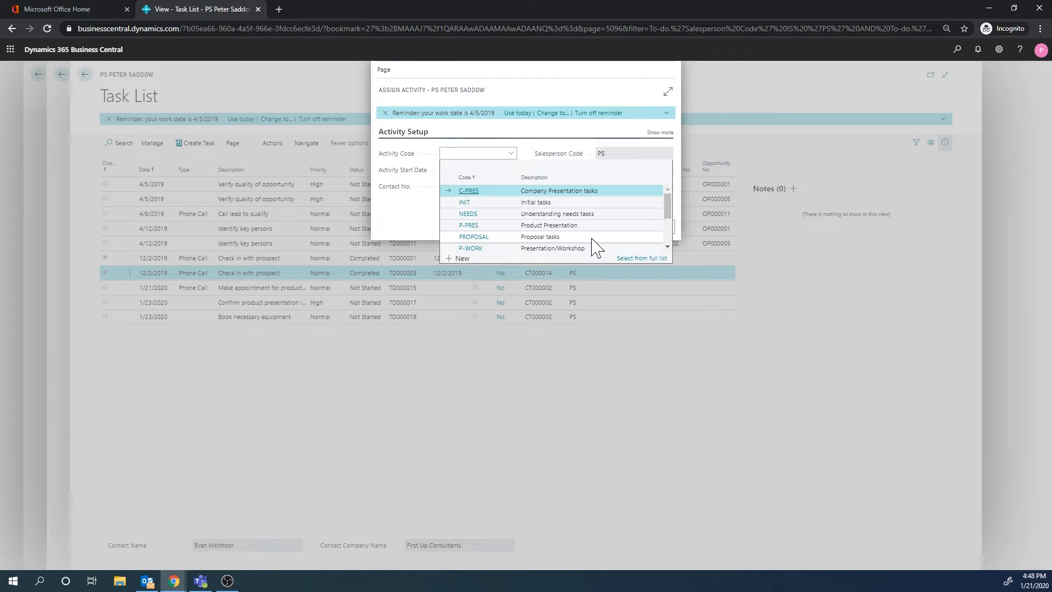
scroll(594, 249, down, 2)
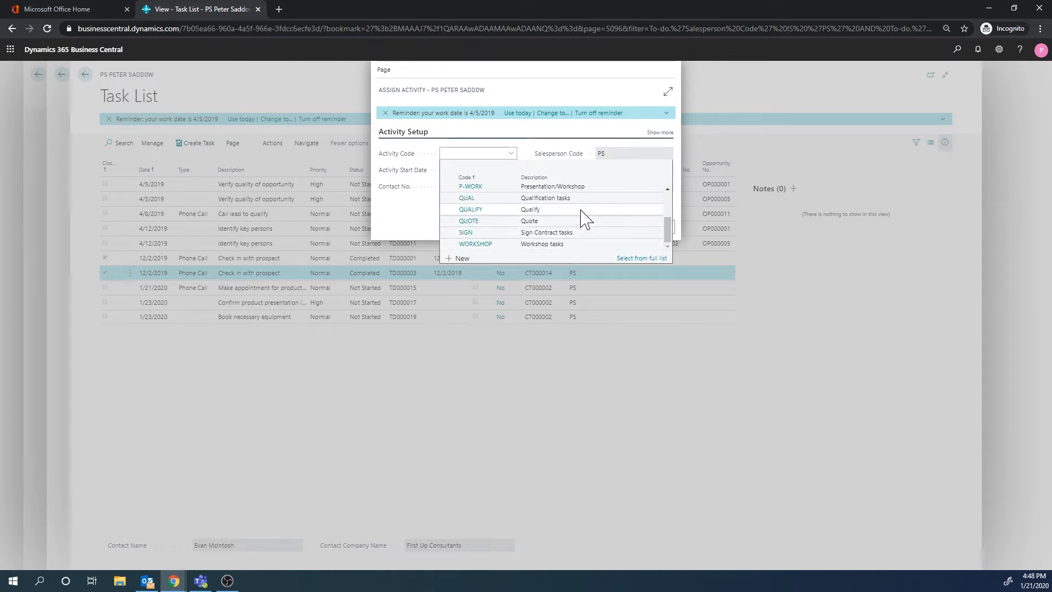
click(556, 211)
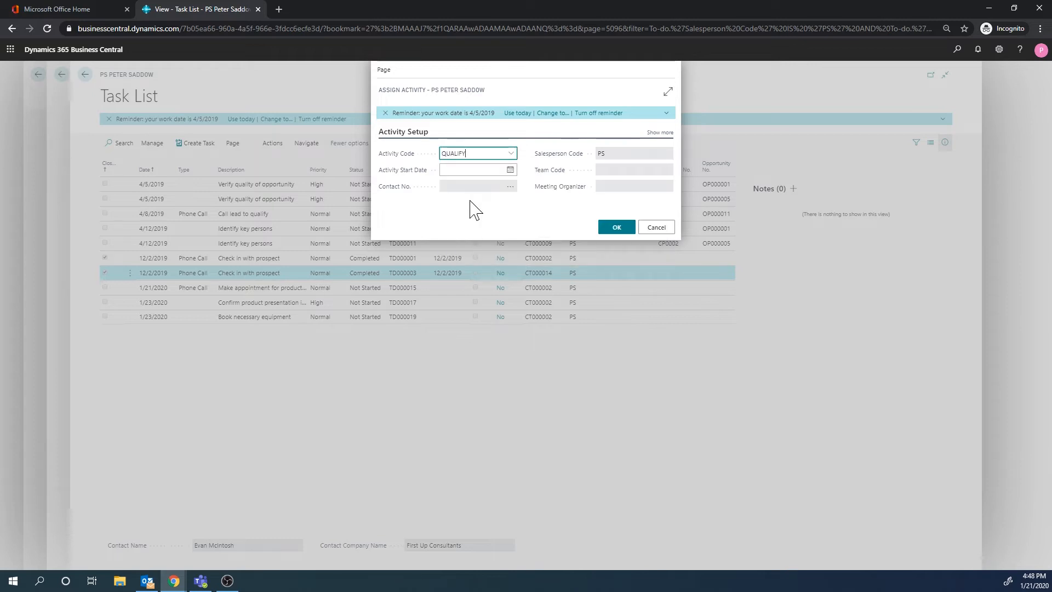
Set the activity start date to 1/21/2020, choose the contact person listed under Nod Publishers, and confirm the assignment
click(510, 169)
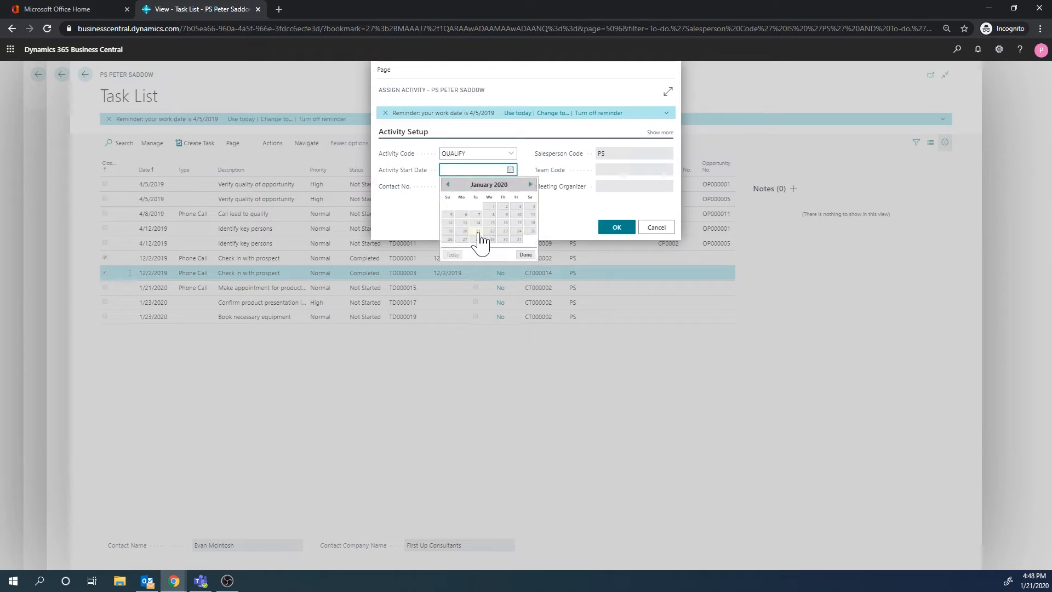
click(481, 238)
click(510, 186)
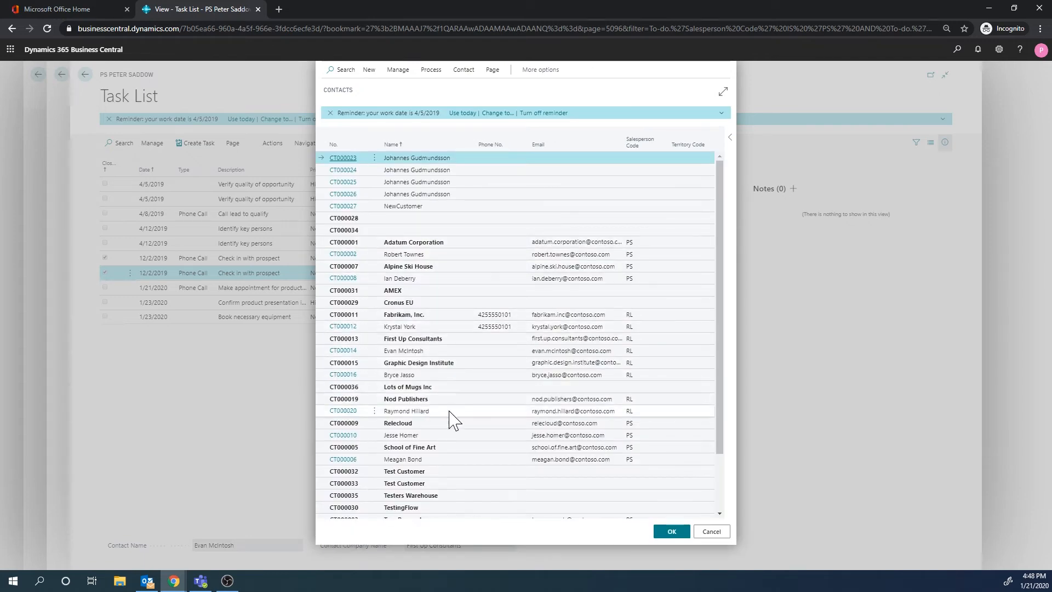
click(450, 411)
click(672, 532)
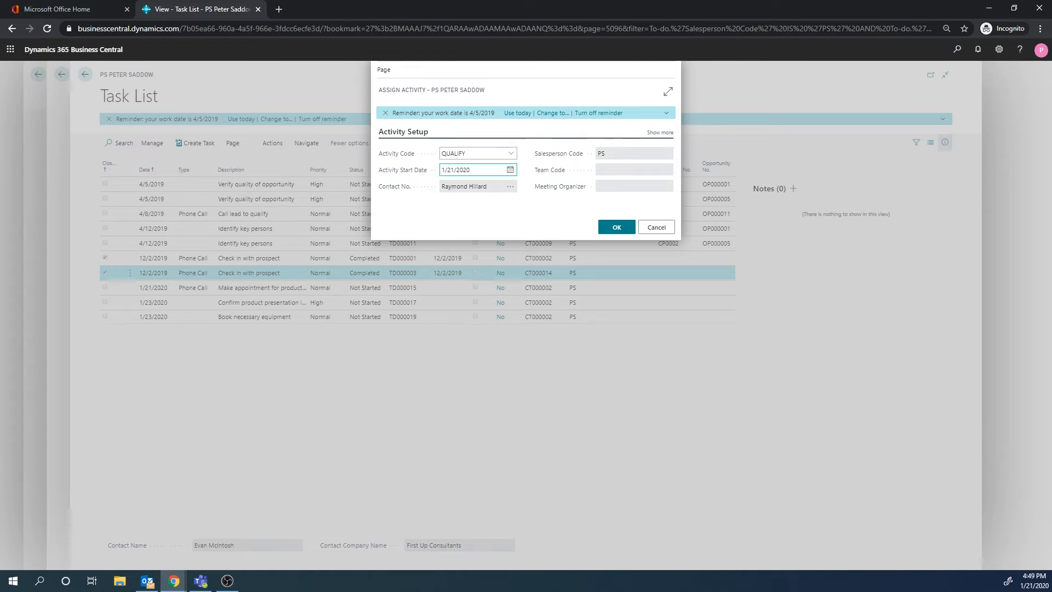
click(608, 227)
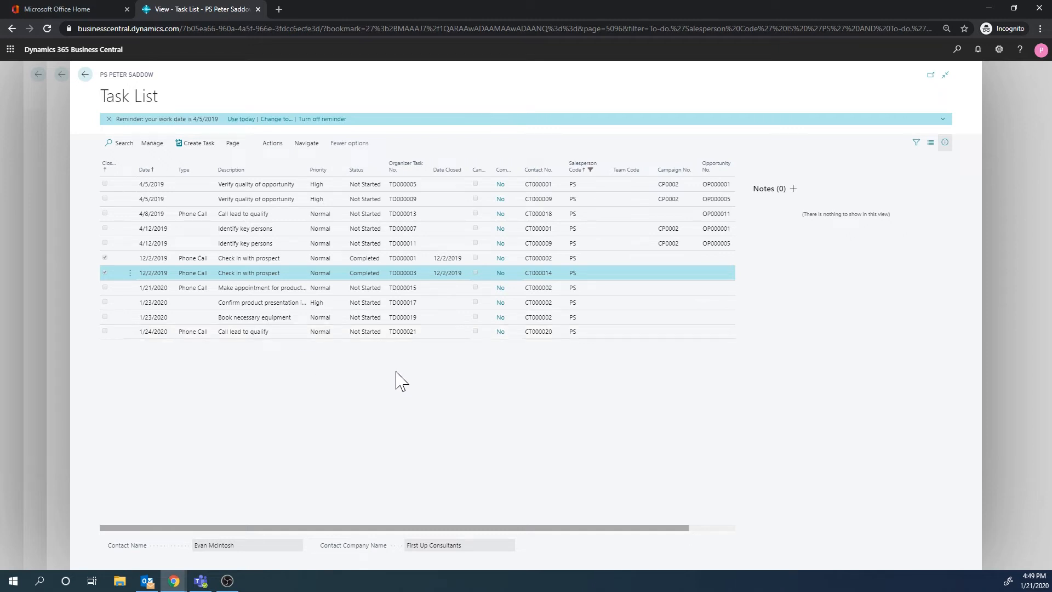
Add a note to the 1/24/2020 "Call lead to qualify" task saying the contact was not reached and a message was left
click(278, 336)
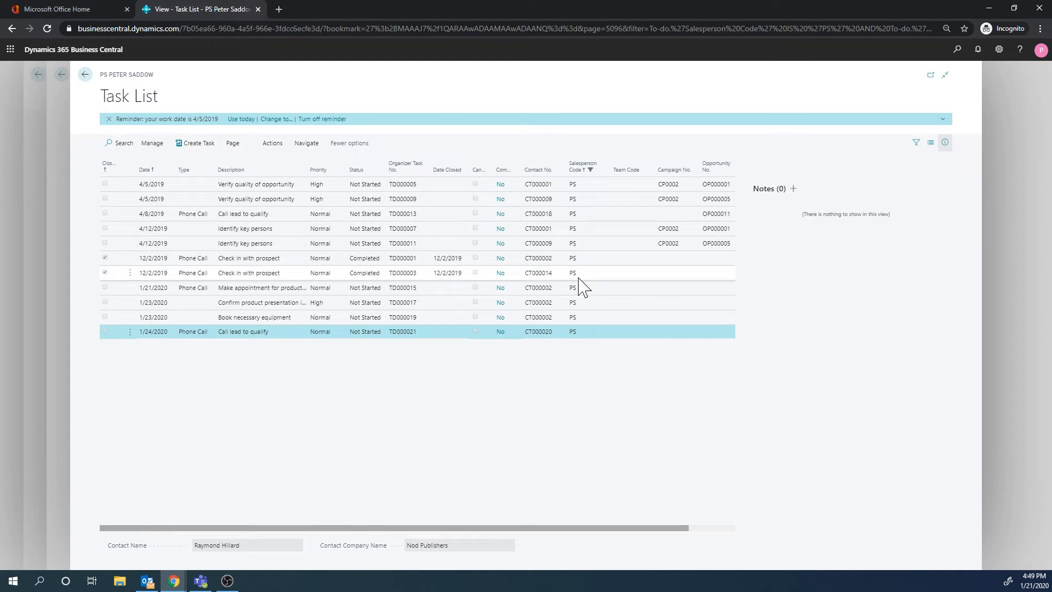
click(792, 189)
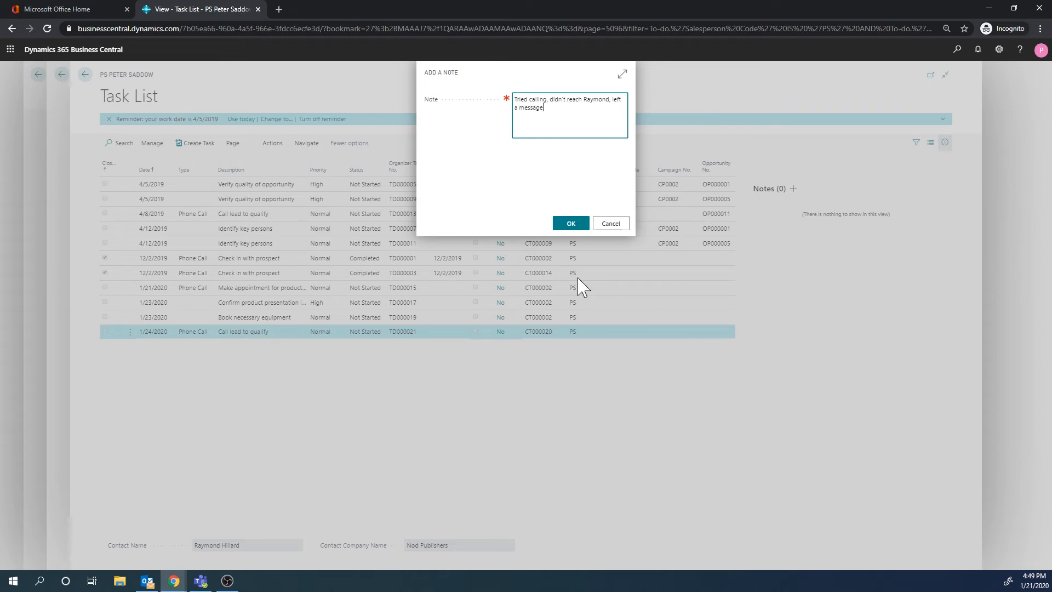
click(568, 225)
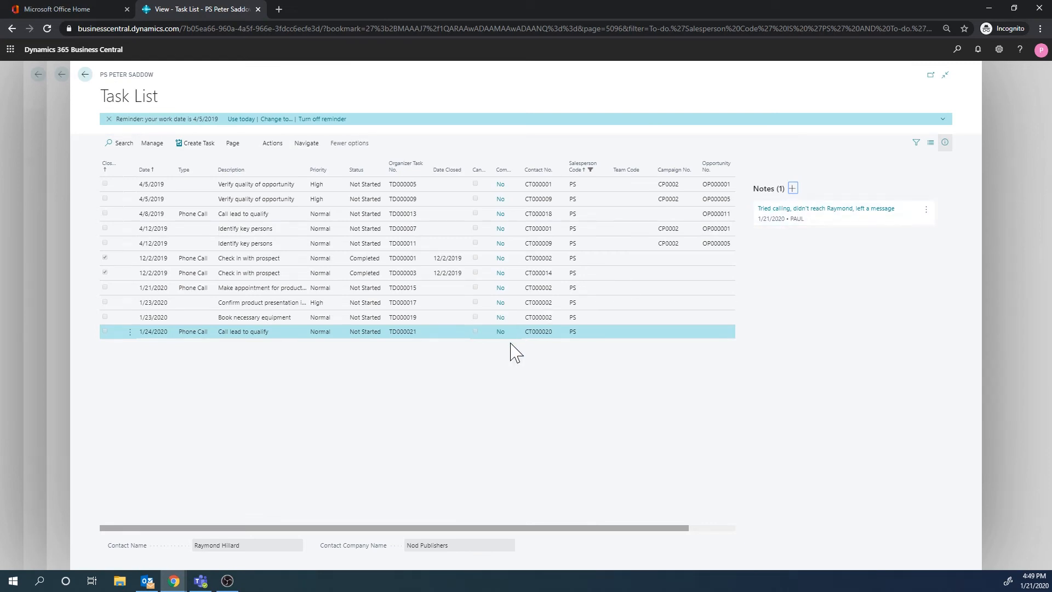
Add a second note to the same task saying the contact was finally reached and is calling back tomorrow
click(792, 188)
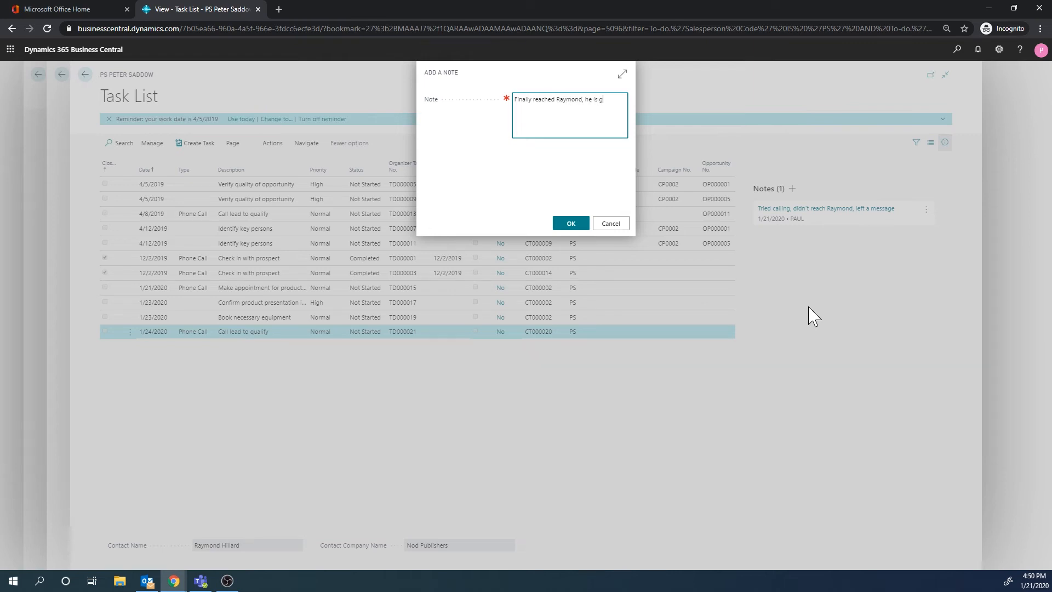
text(me back tomorrow)
click(570, 224)
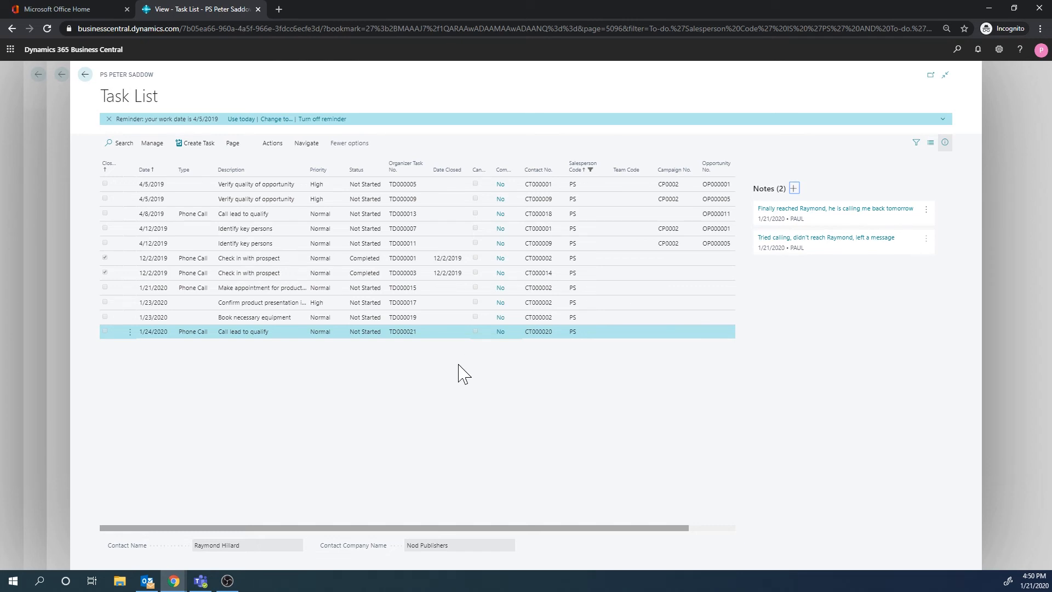
Return to the home page, search for "tasks" and open the User Tasks list
click(85, 74)
click(85, 73)
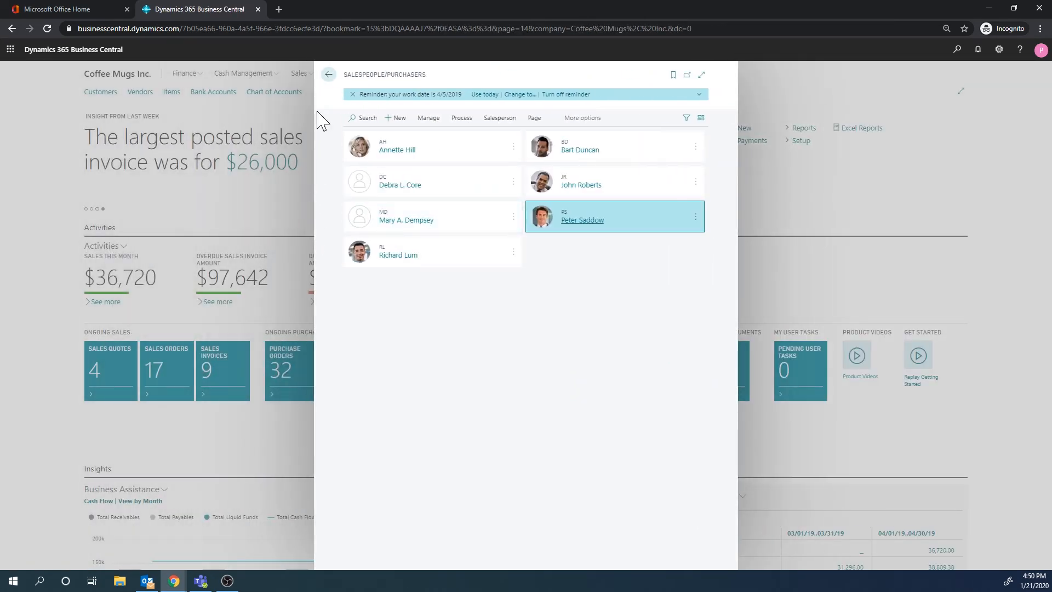
click(329, 74)
click(957, 50)
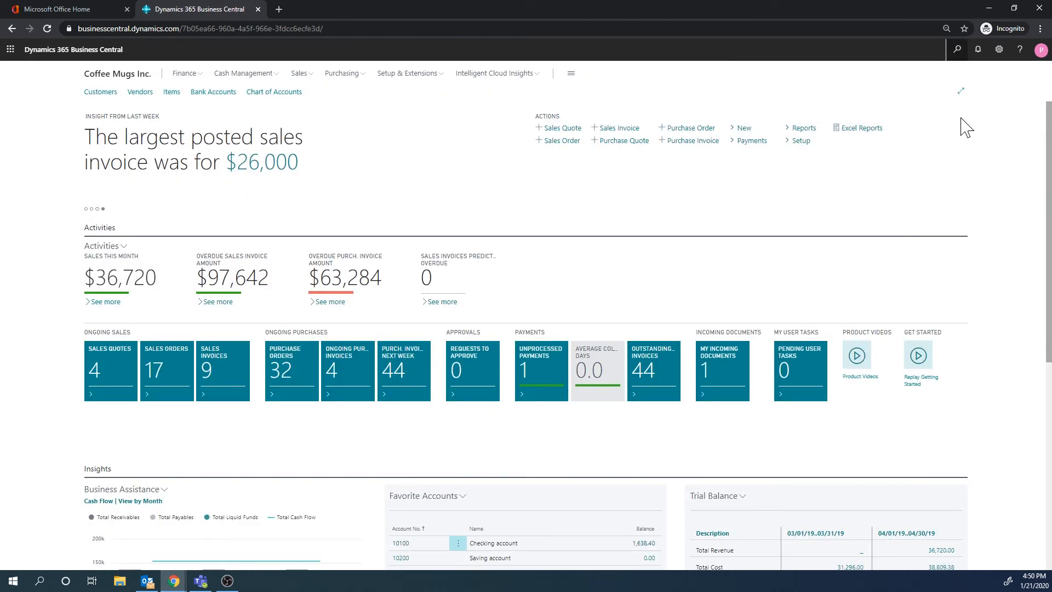
text(tasks)
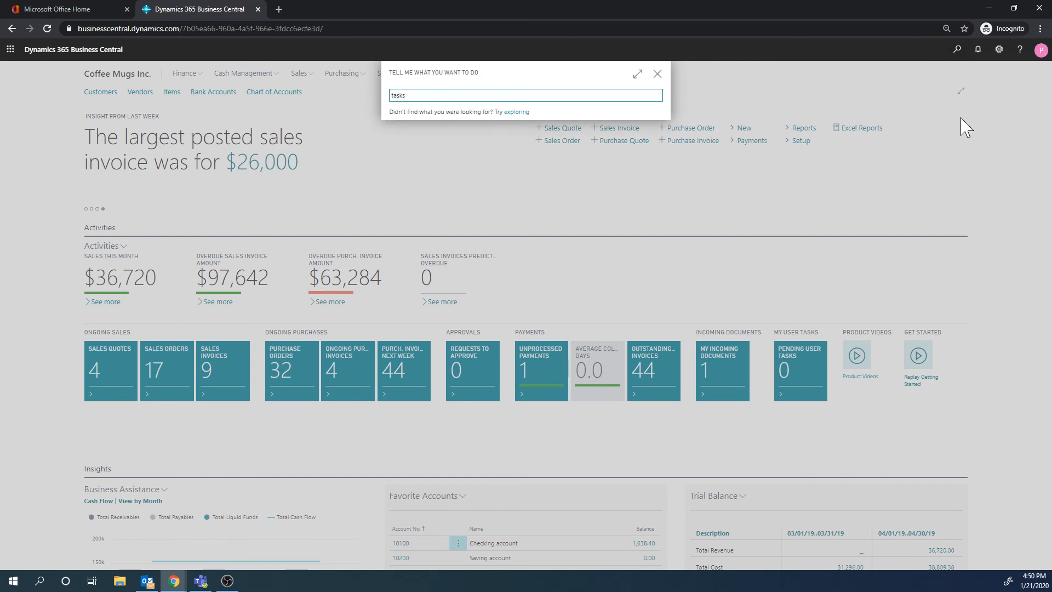
click(434, 154)
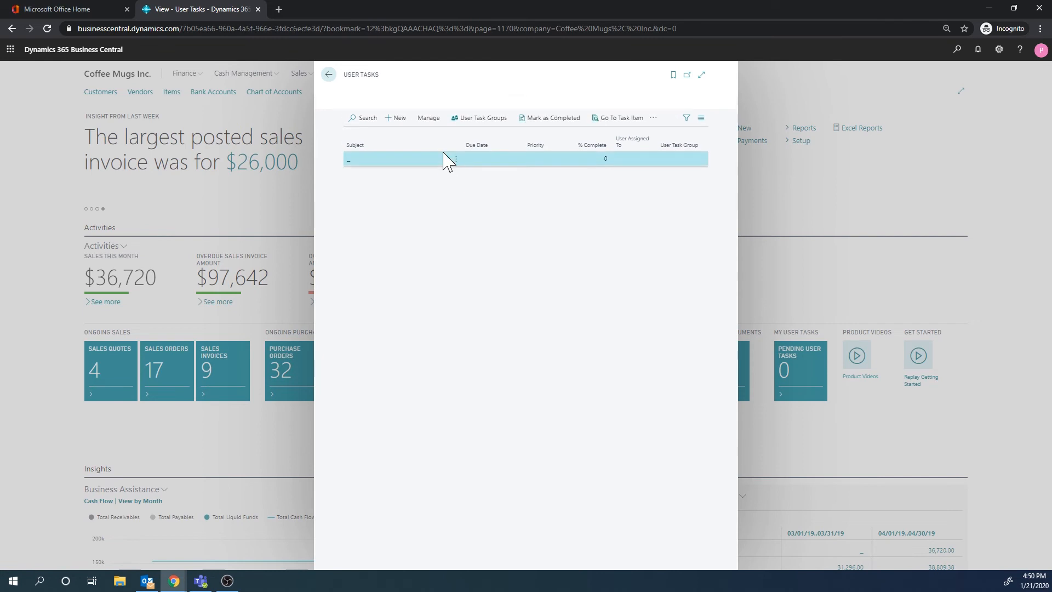
View the fields of a blank new user task, then close it and return to the home page
click(397, 125)
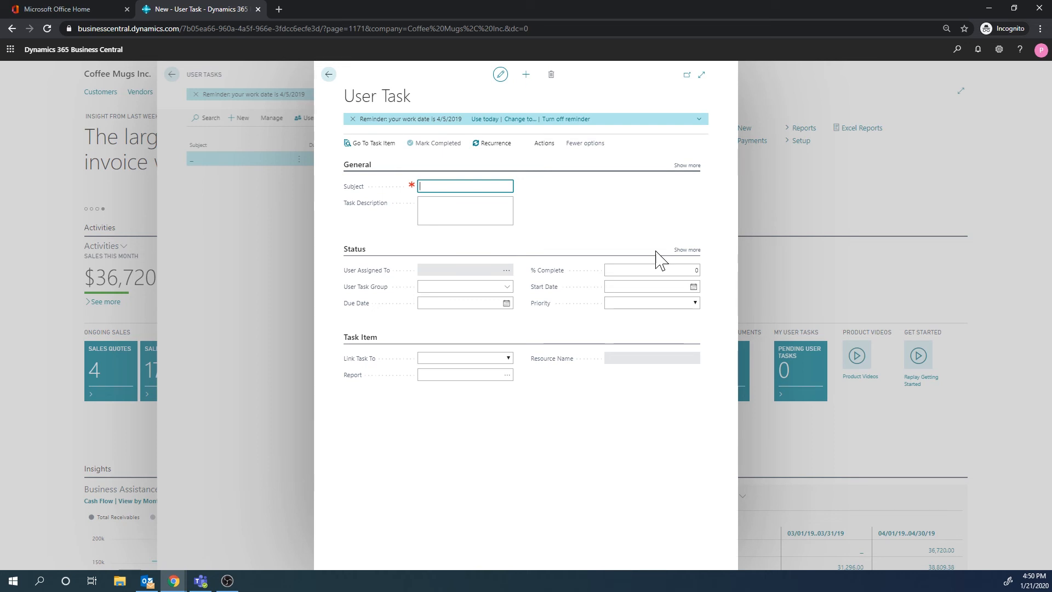
click(328, 75)
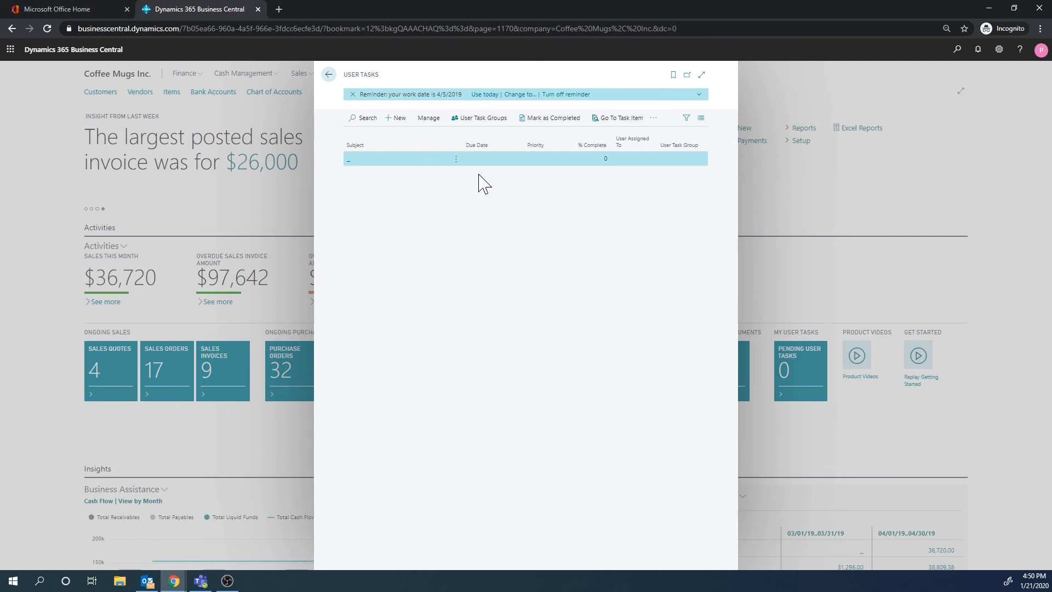
click(329, 74)
Search for "tasks" again and open the Service Tasks page
click(956, 52)
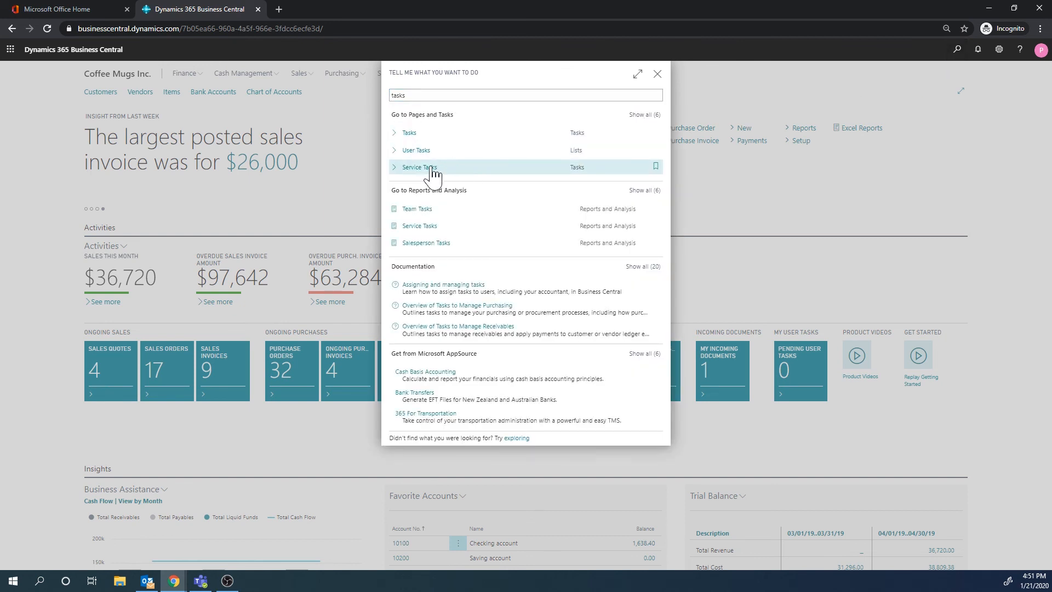
click(432, 170)
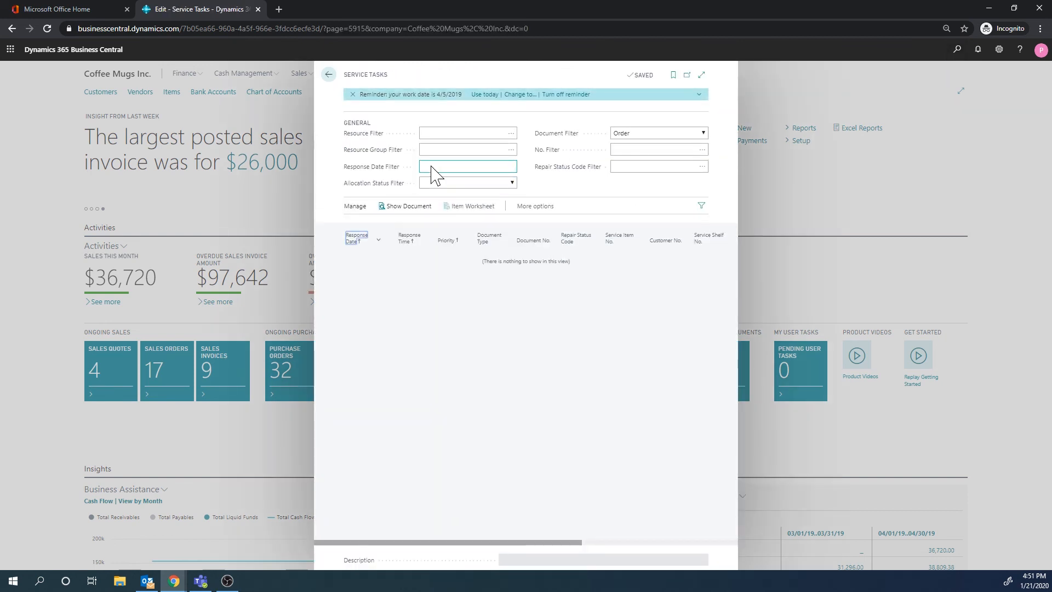